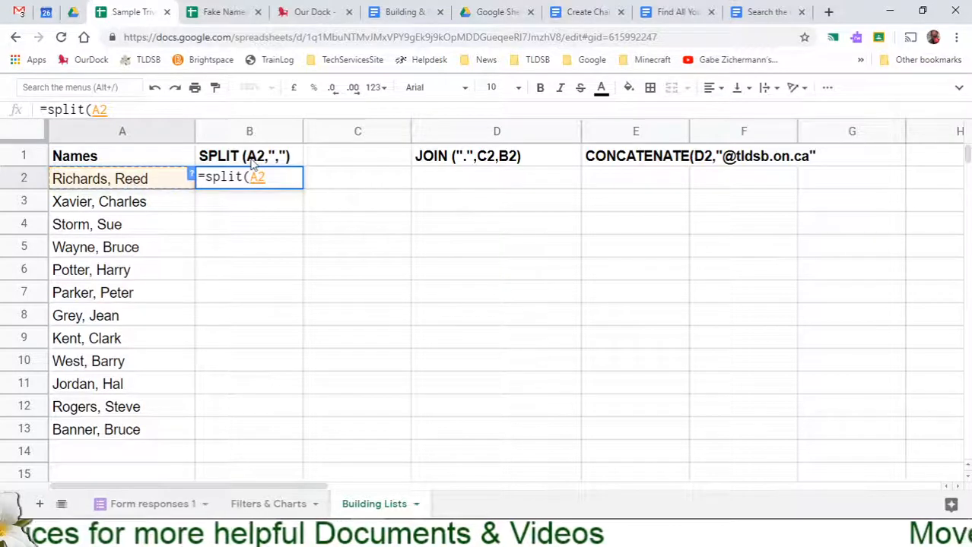
Step: Complete the formula in B2 as =split(A2,",") and fill it down through B13
left_click(272, 175)
type(",")
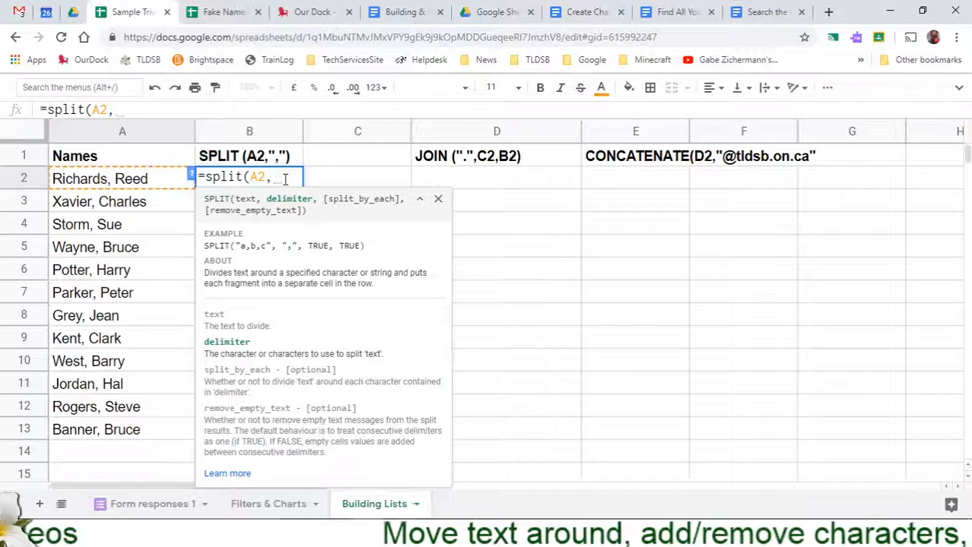
type("\"")
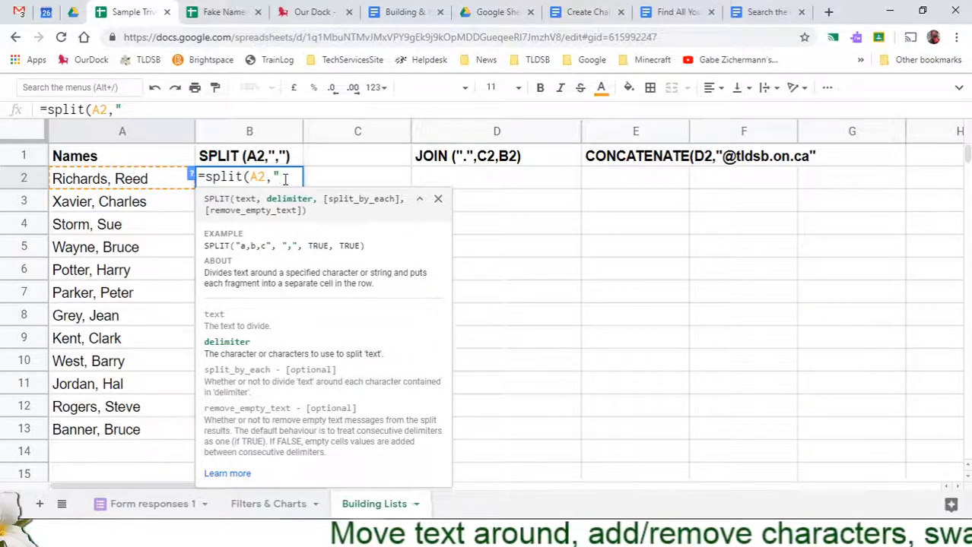
type(",\"")
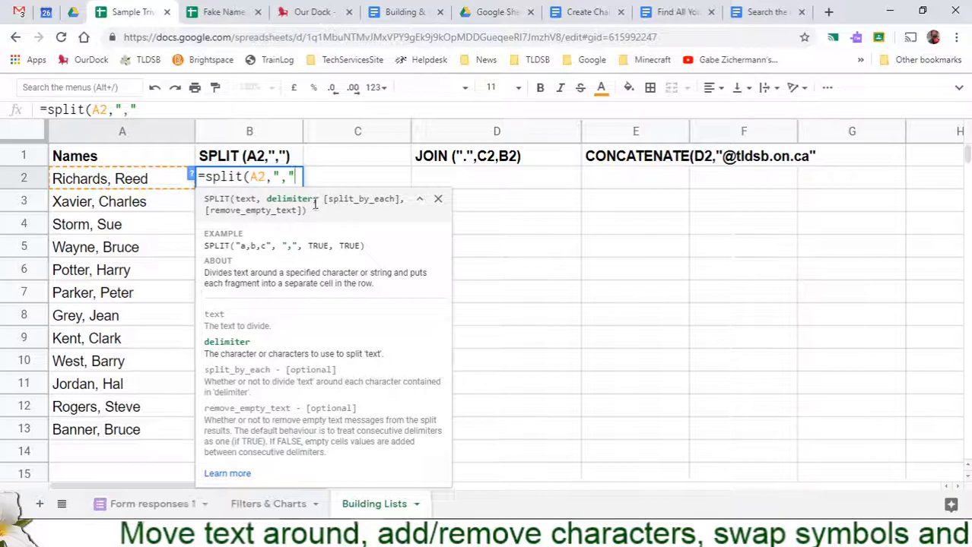
type(")")
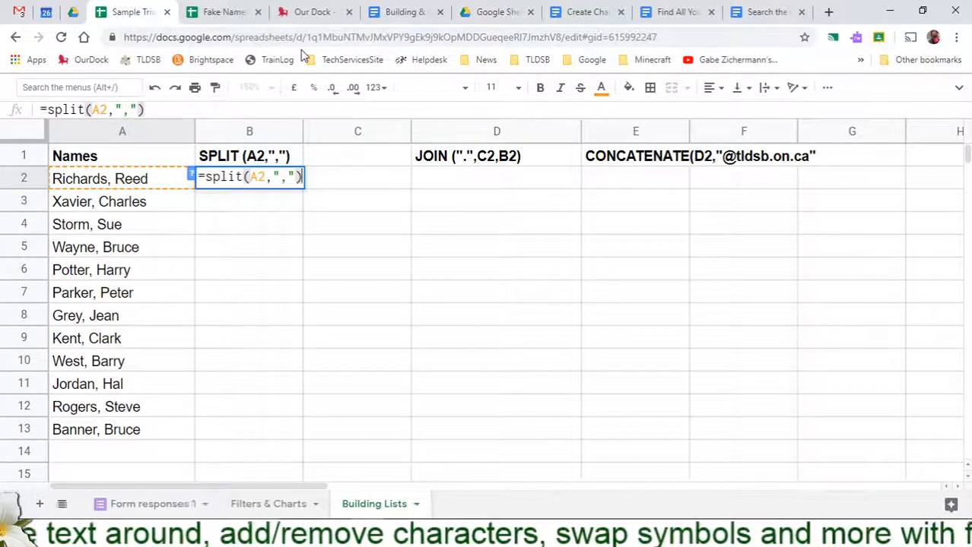
key("Return")
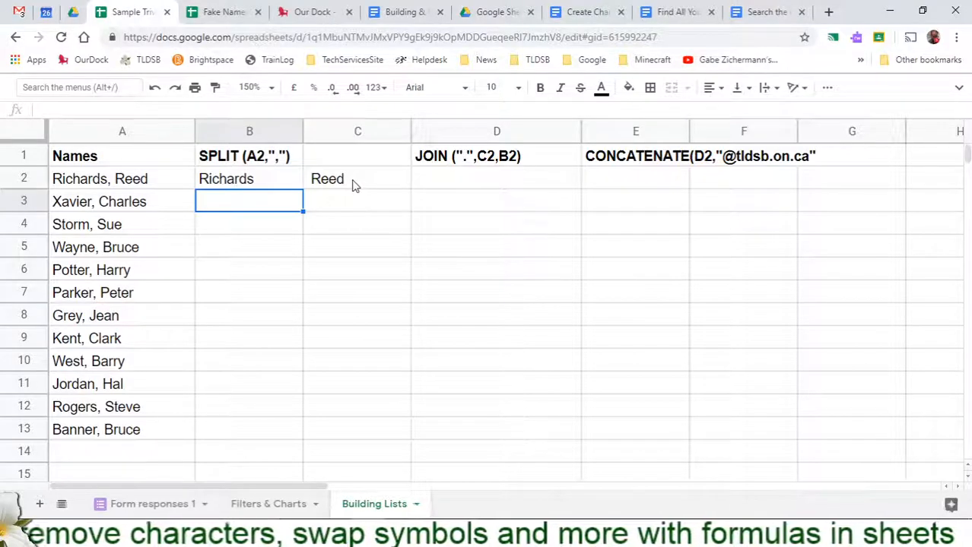
left_click(289, 189)
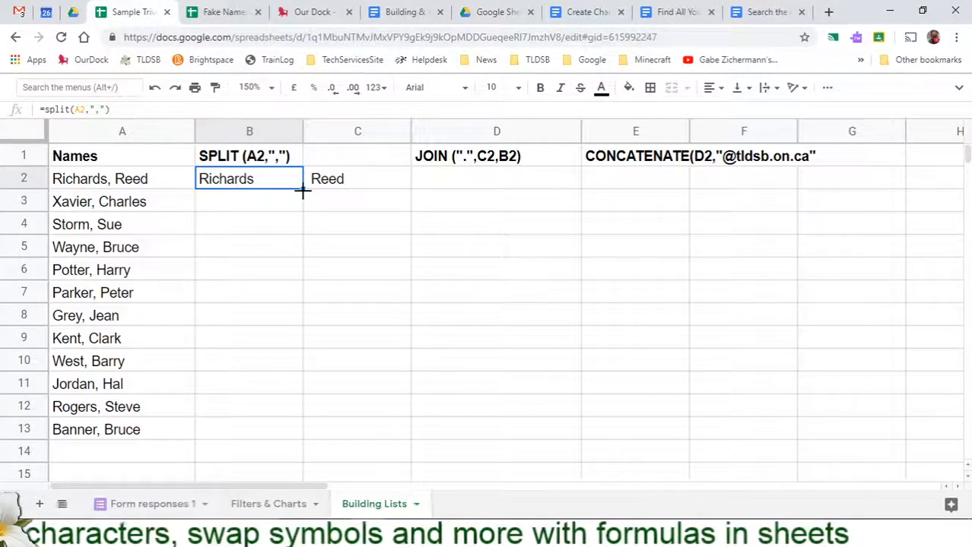
left_click_drag(302, 190, 296, 431)
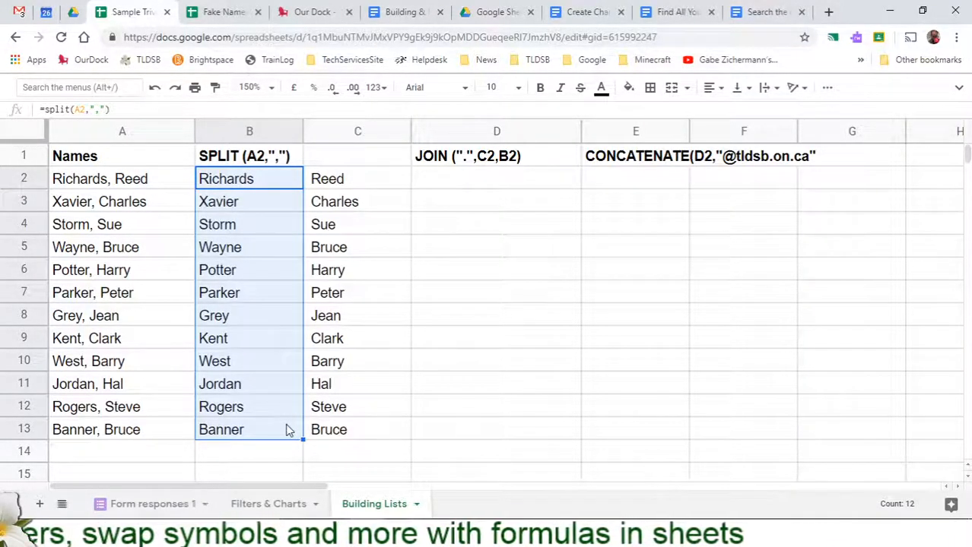
Step: Enter =join(".",C2,B2) in D2 and fill the formula down through D13
left_click(452, 184)
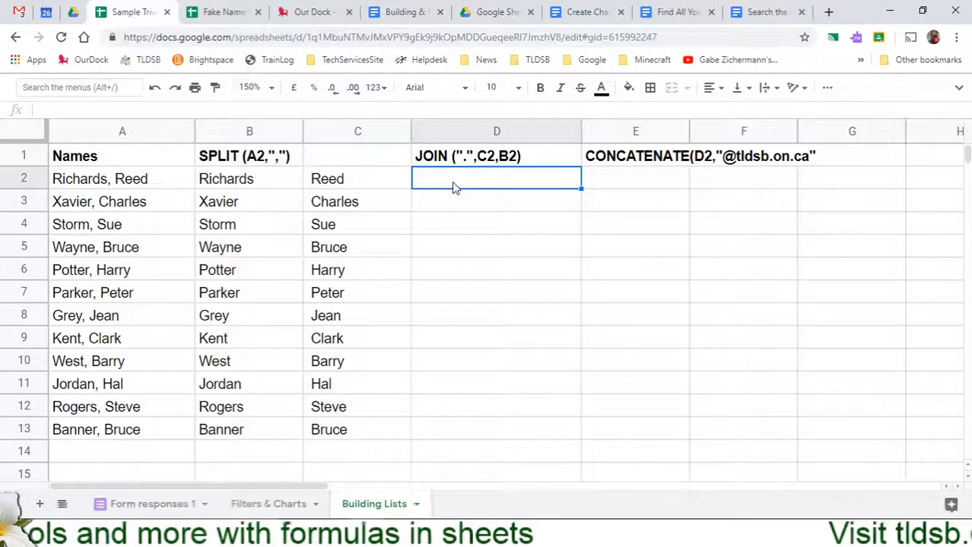
type("=join")
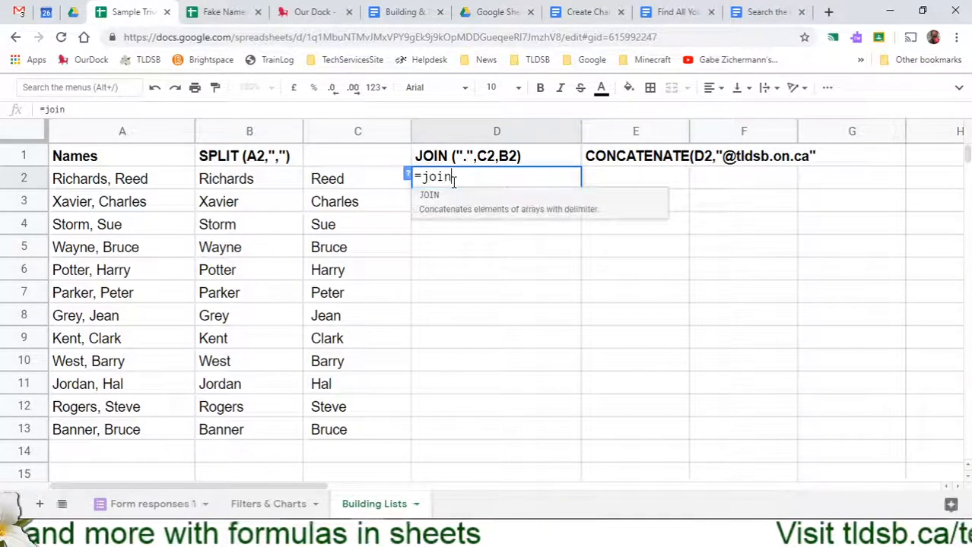
type("(")
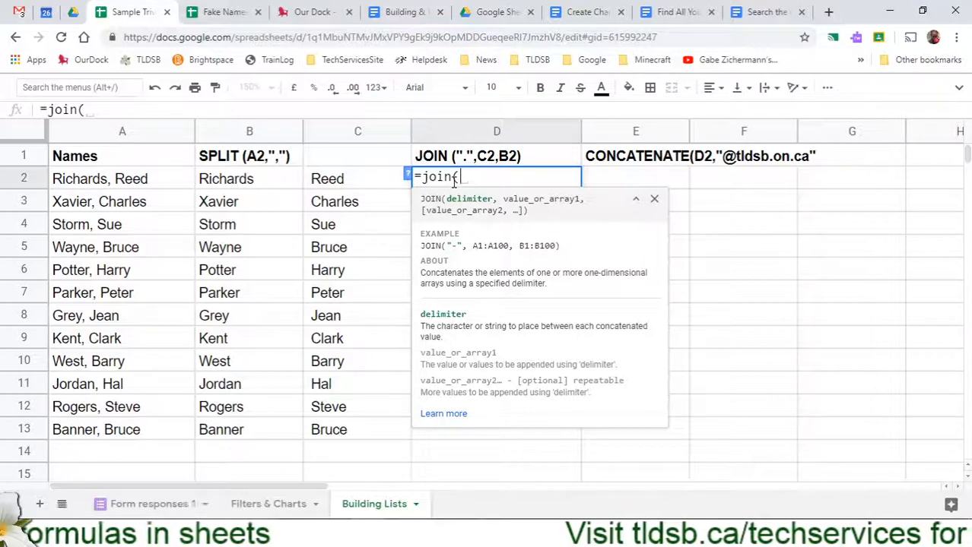
type("\"")
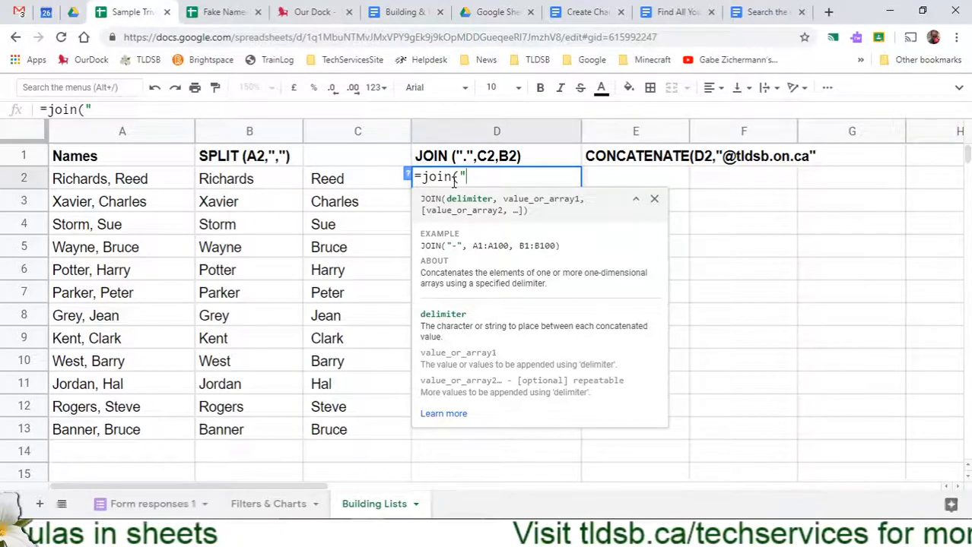
type(".\"")
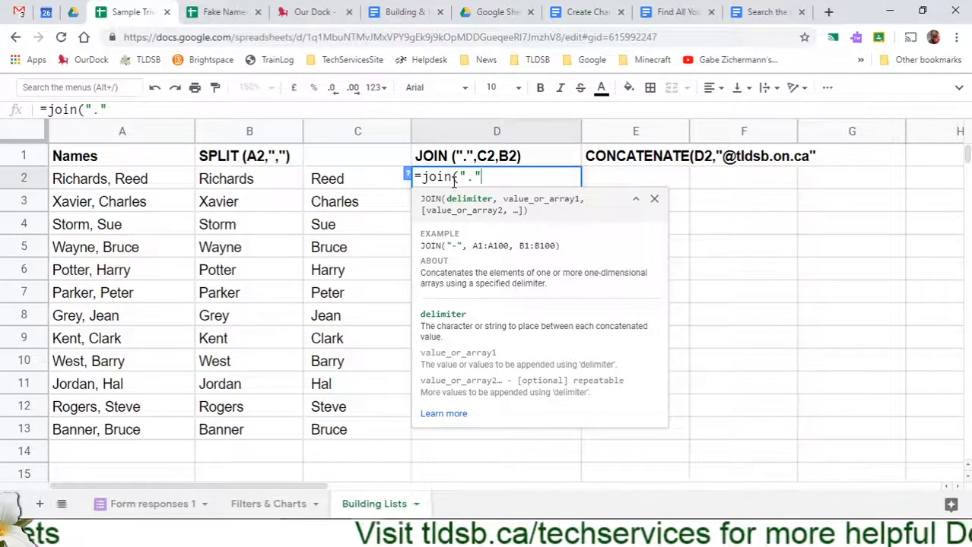
type(",")
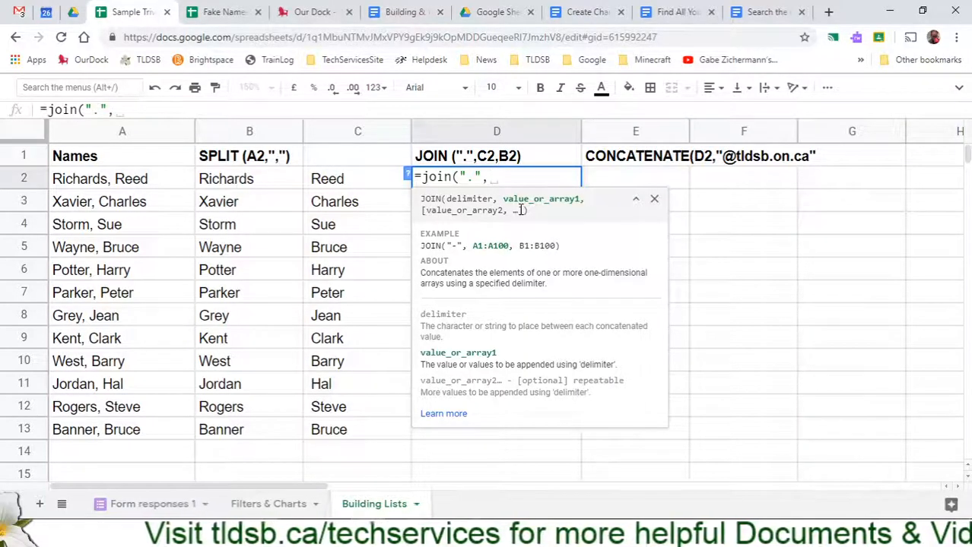
left_click(337, 182)
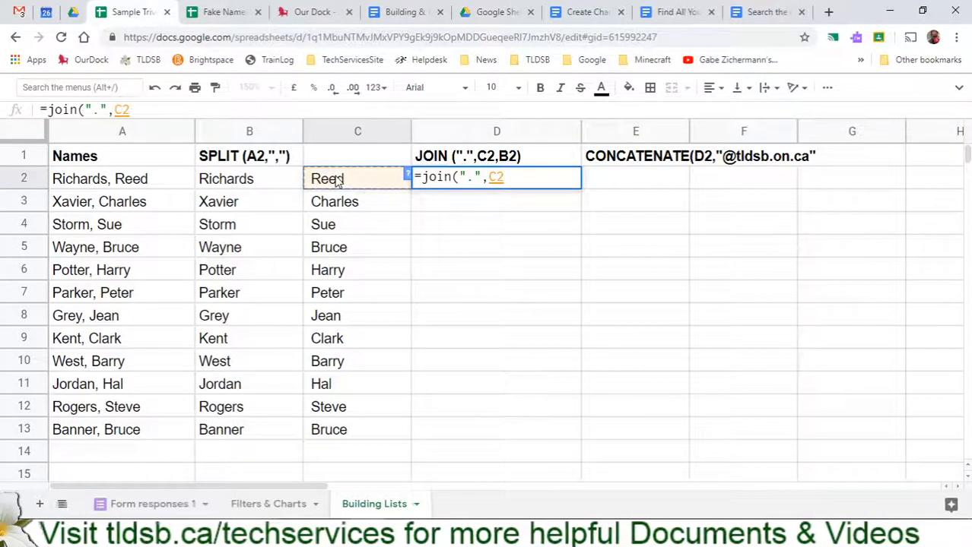
type(",")
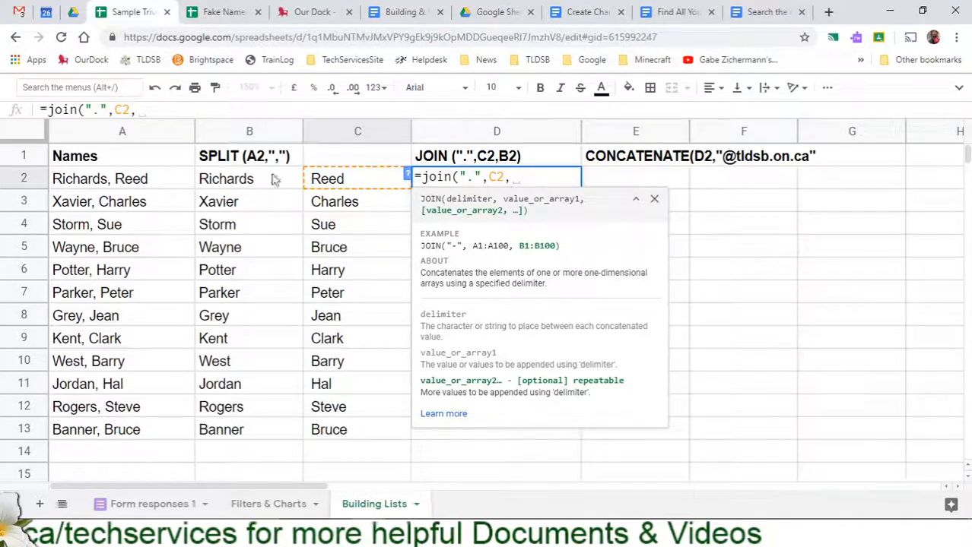
left_click(241, 179)
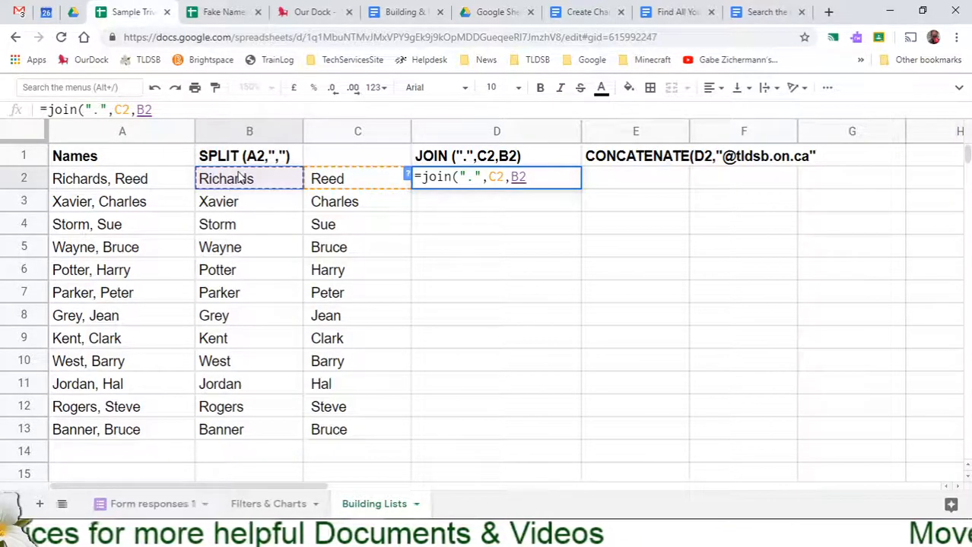
key("Return")
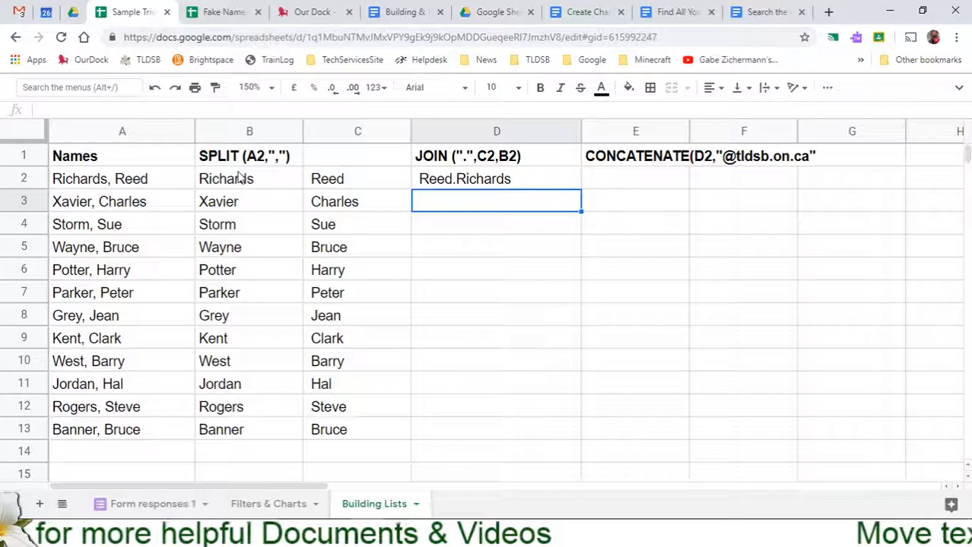
left_click(575, 182)
left_click_drag(581, 188, 557, 428)
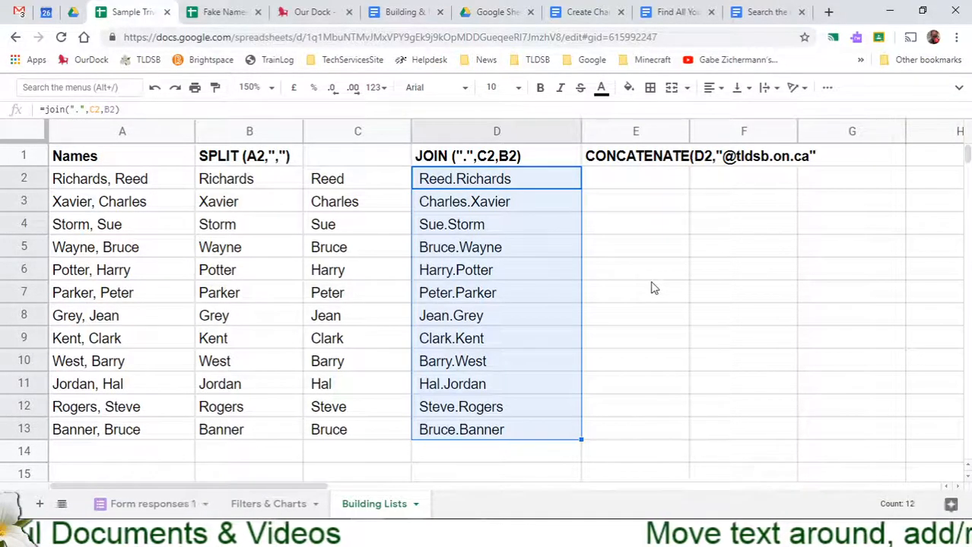
left_click(624, 179)
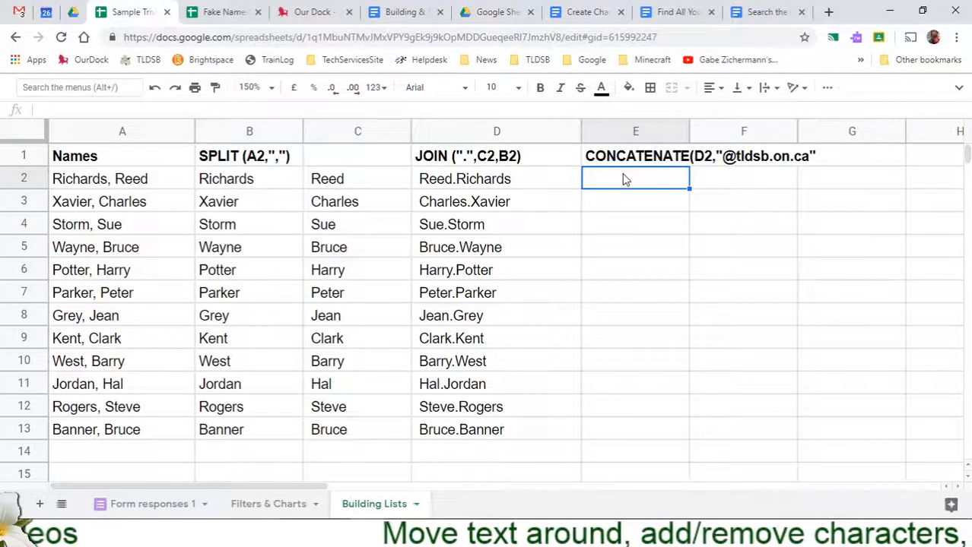
type("=con")
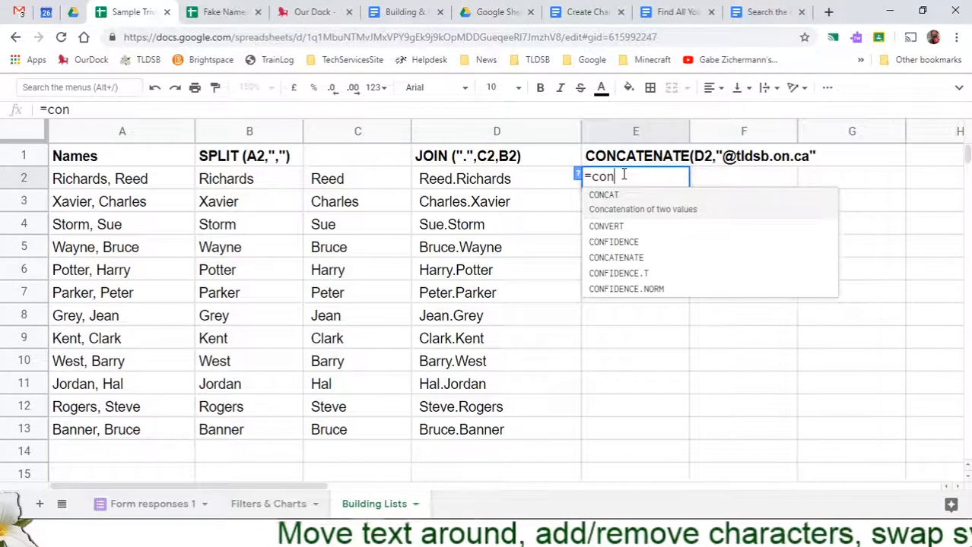
type("catenate")
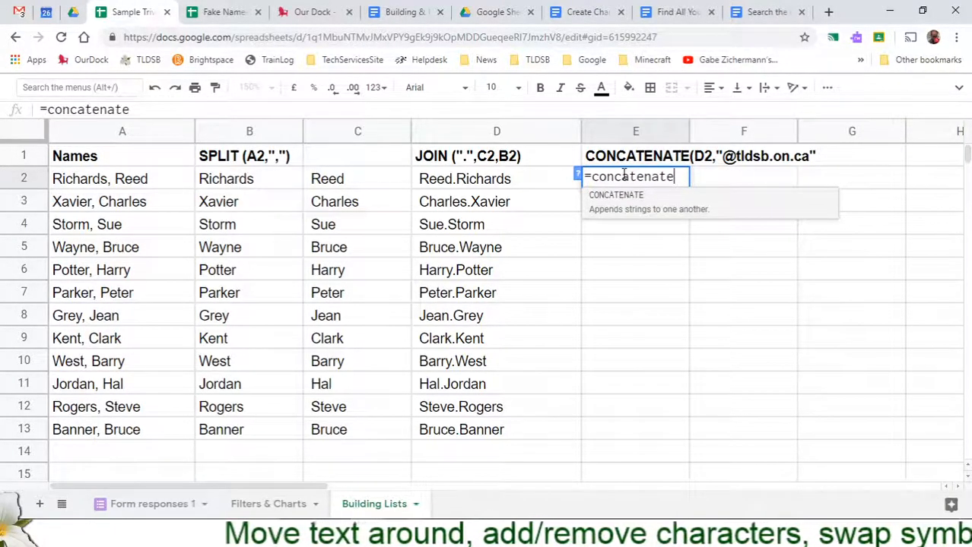
type("(")
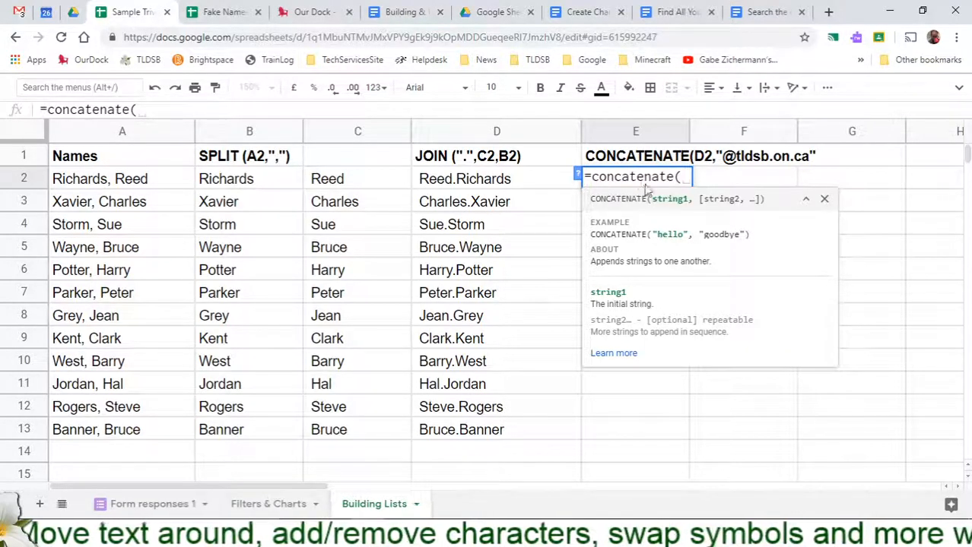
left_click(506, 181)
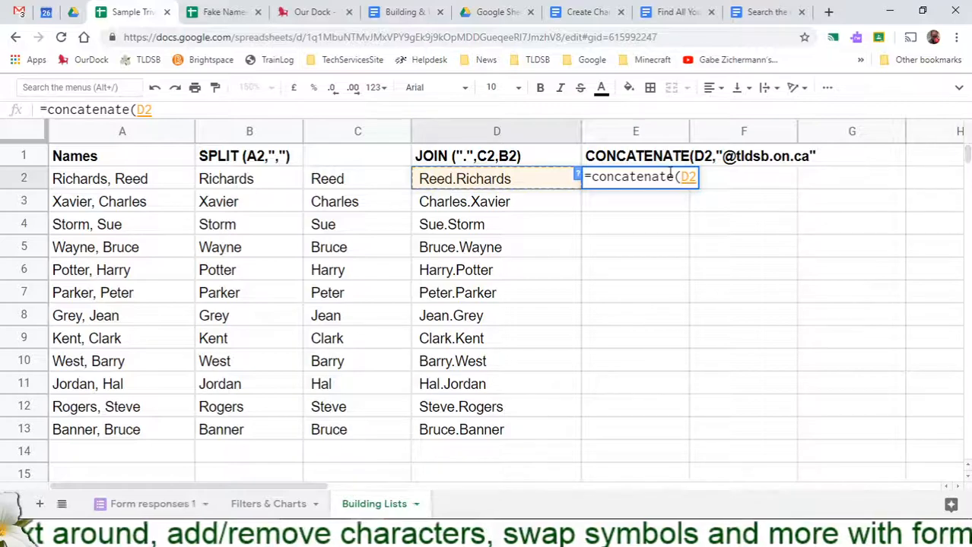
type(", ")
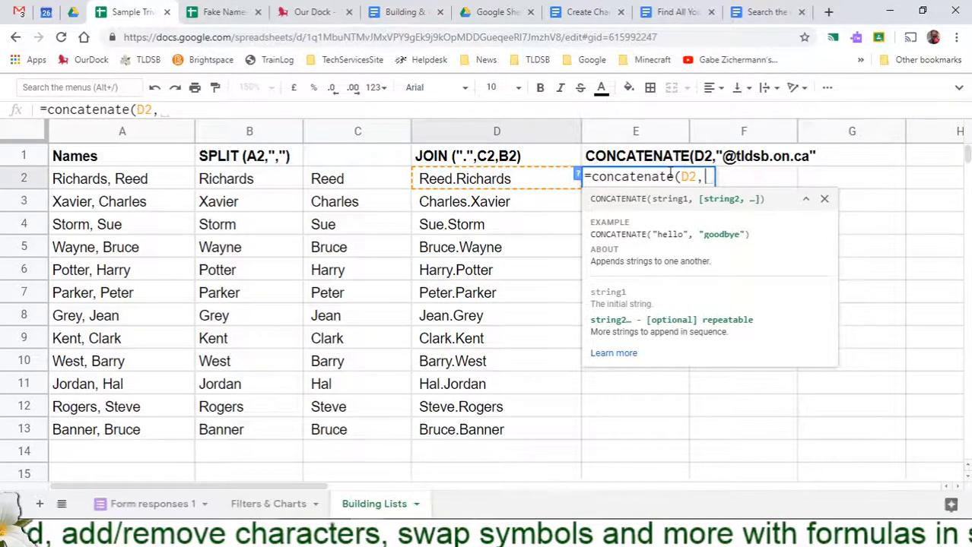
type("\"")
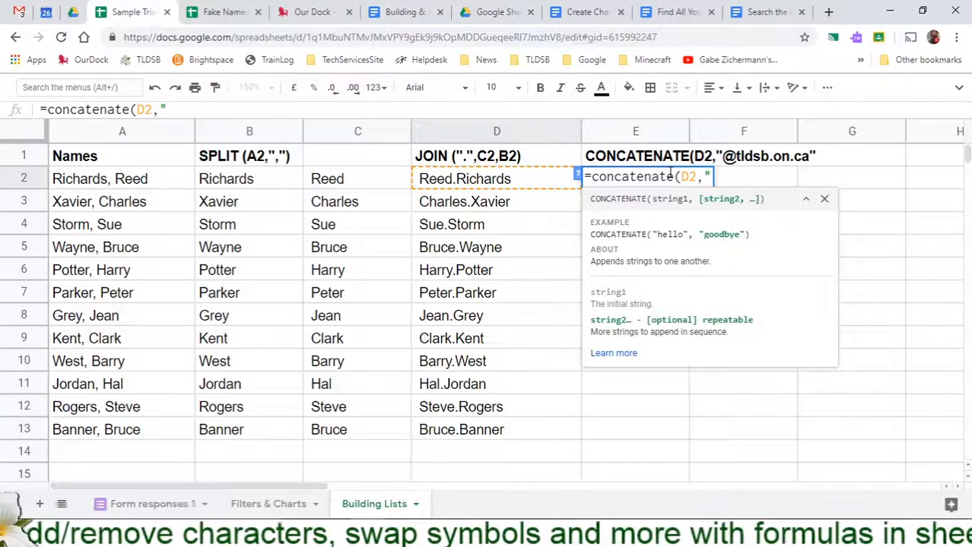
type("@tldsb.")
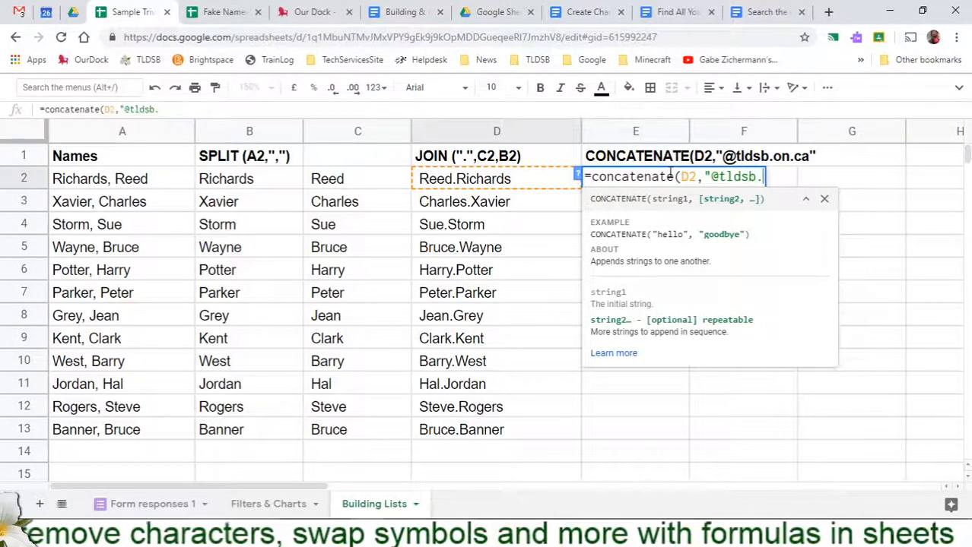
type("onca")
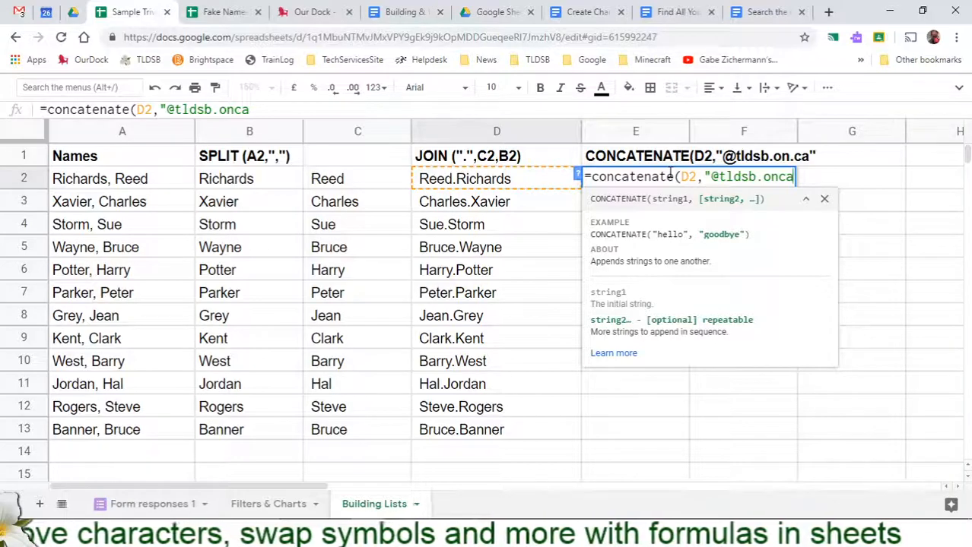
key("BackSpace")
key("BackSpace")
key("BackSpace")
key("BackSpace")
type("me")
key("BackSpace")
key("BackSpace")
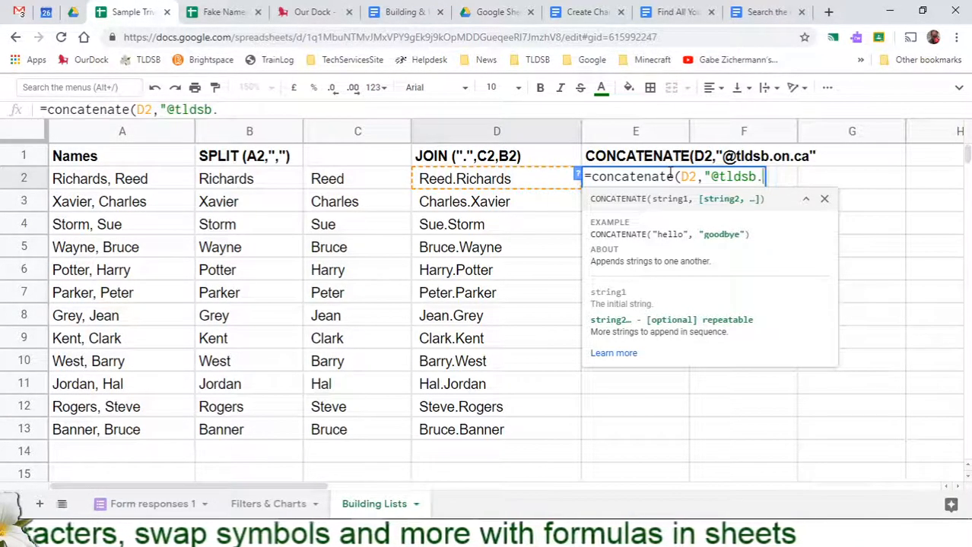
type("on.")
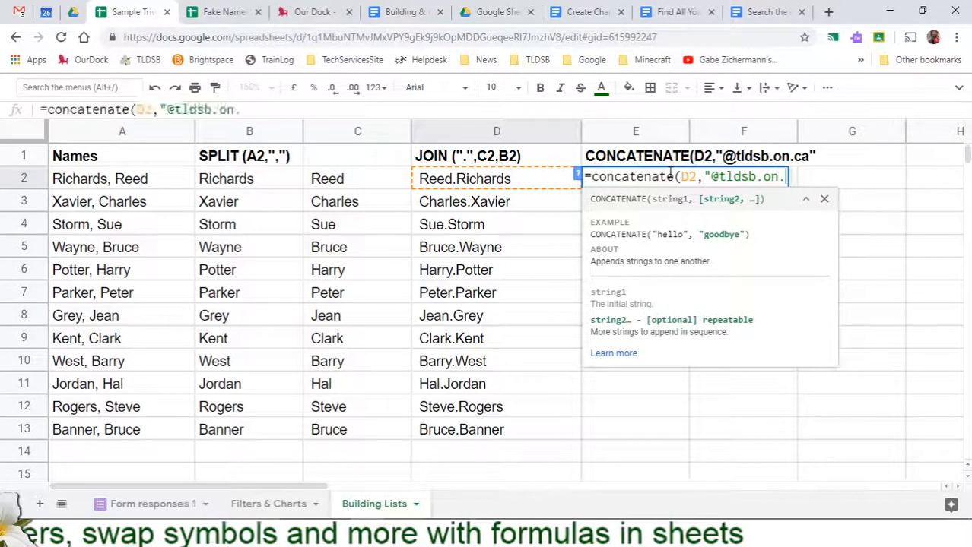
type("ca\")")
key("Return")
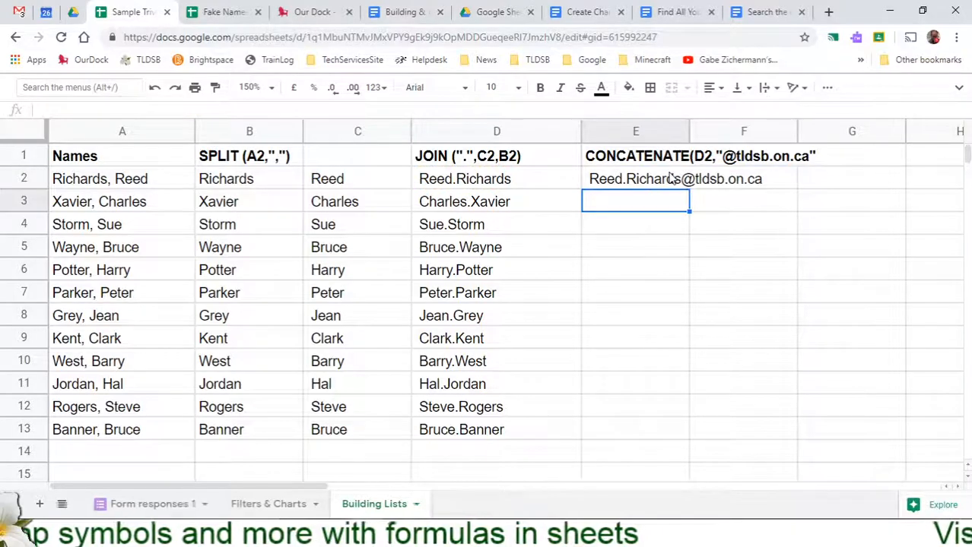
left_click(651, 183)
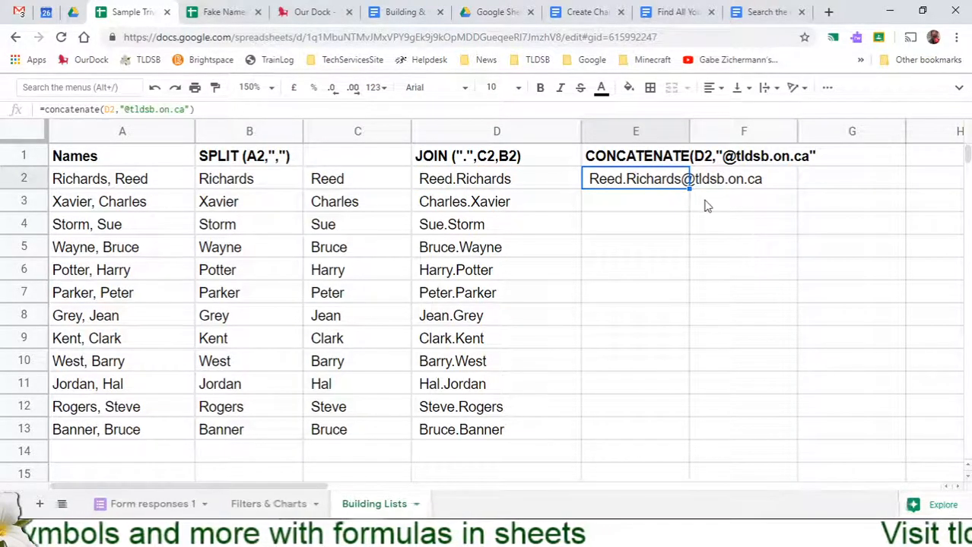
left_click_drag(689, 188, 663, 435)
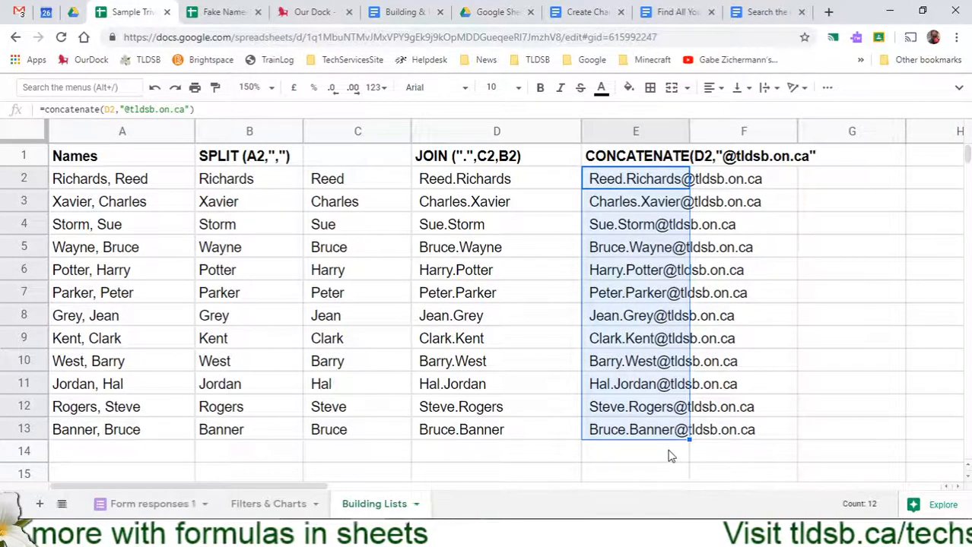
Step: Copy the e-mail addresses in E2:E13 and paste them as values only into column H starting at H2
right_click(643, 328)
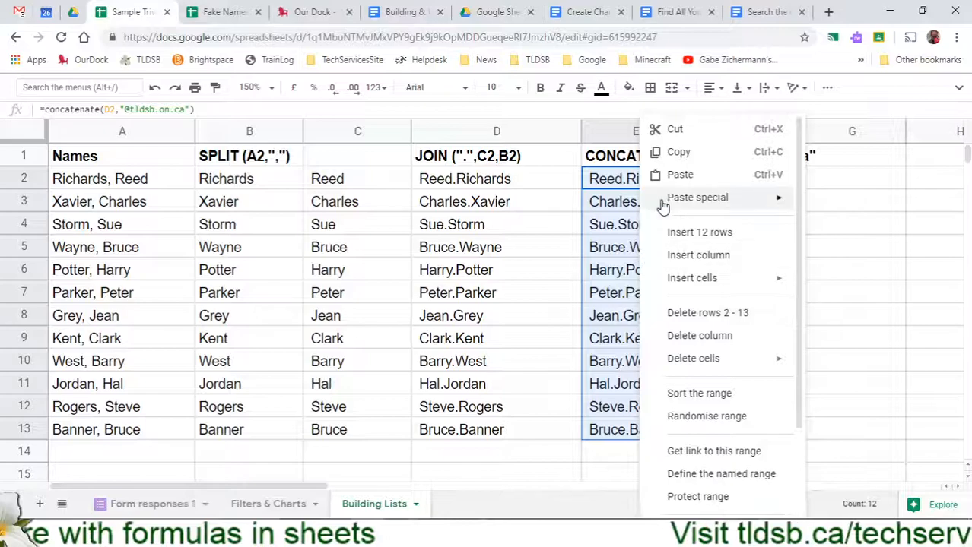
left_click(669, 152)
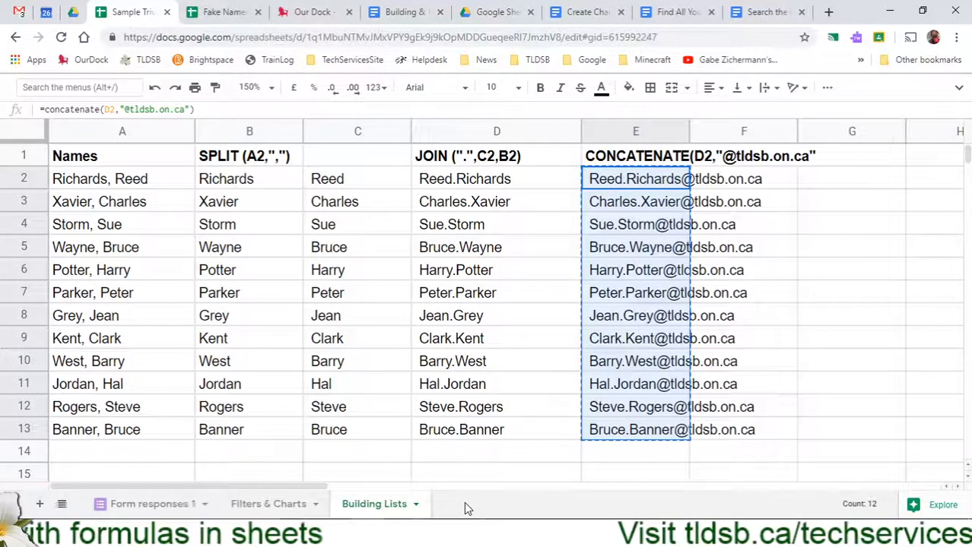
left_click(926, 178)
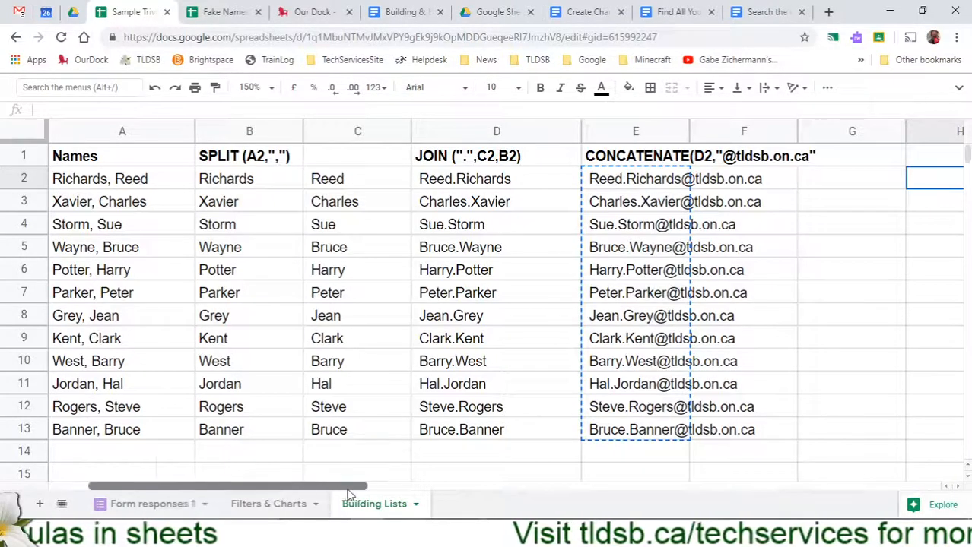
left_click_drag(332, 486, 487, 485)
right_click(570, 189)
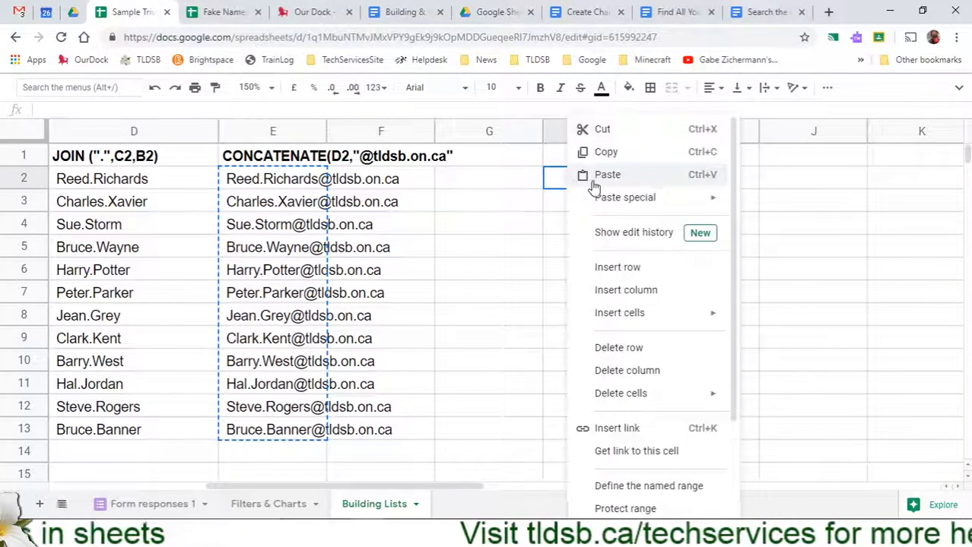
mouse_move(628, 200)
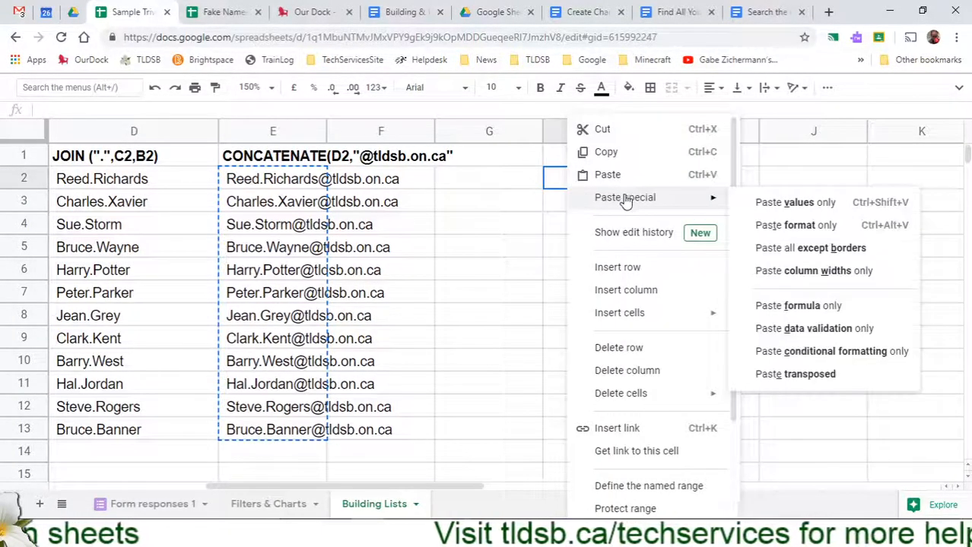
left_click(773, 204)
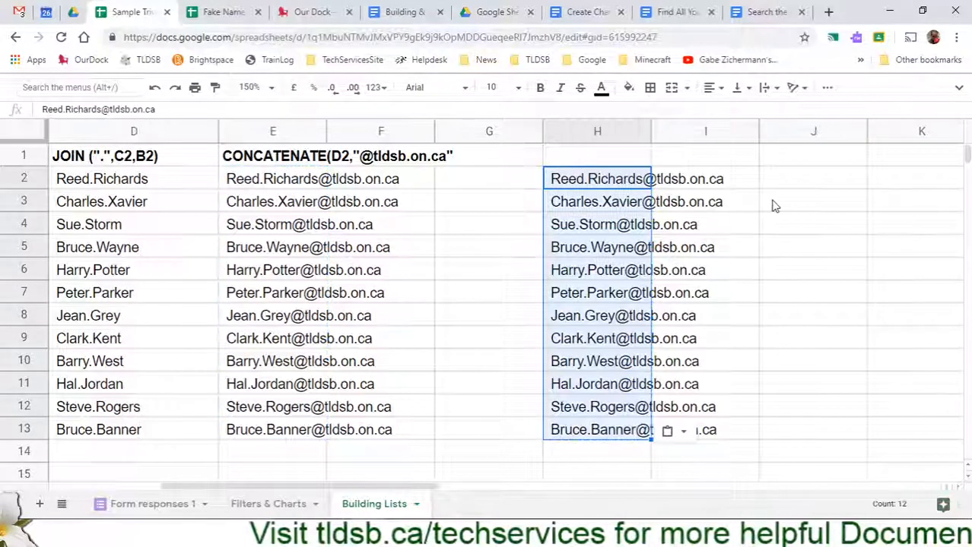
Step: Compare the contents of E2 with the pasted contents of H2 to check formula against plain value
left_click(278, 184)
left_click_drag(243, 109, 30, 110)
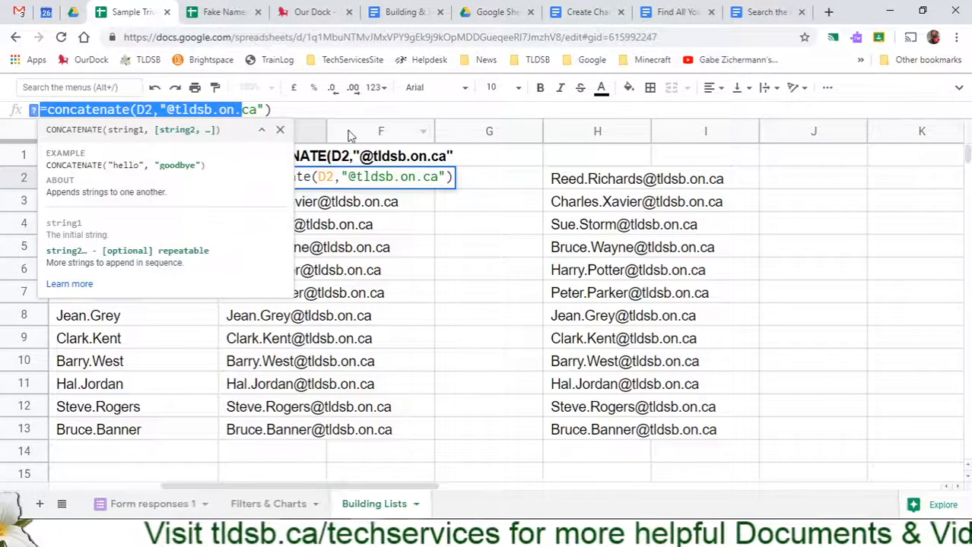
key("Return")
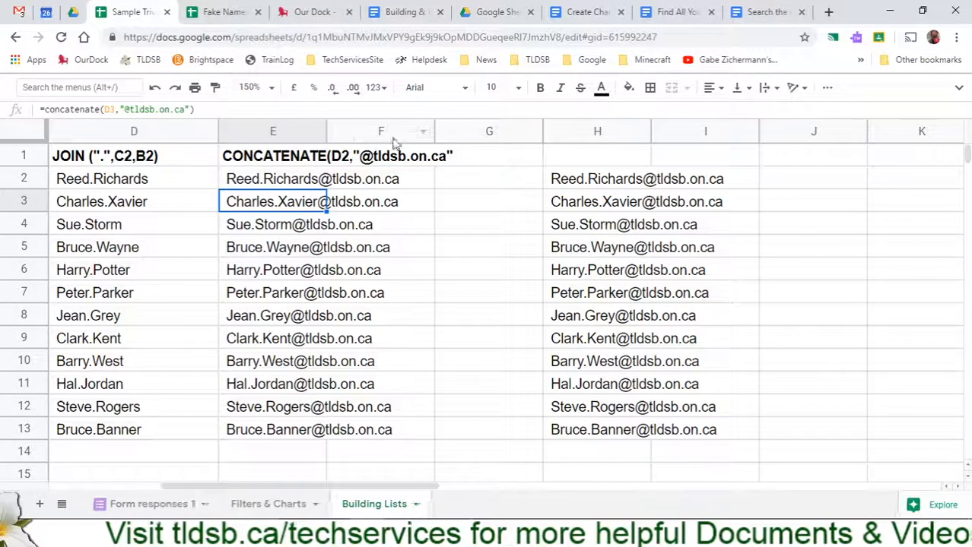
left_click(595, 181)
left_click_drag(196, 110, 38, 110)
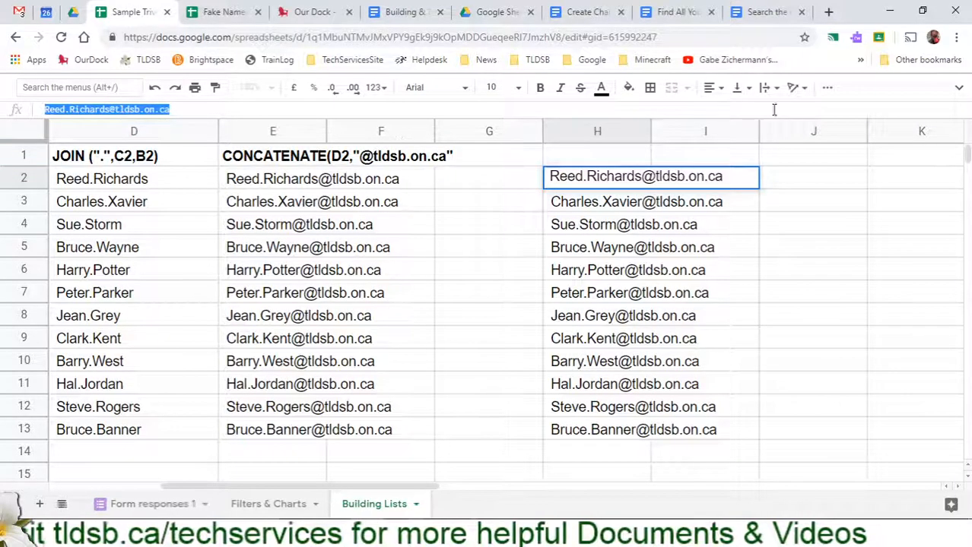
left_click_drag(392, 487, 260, 465)
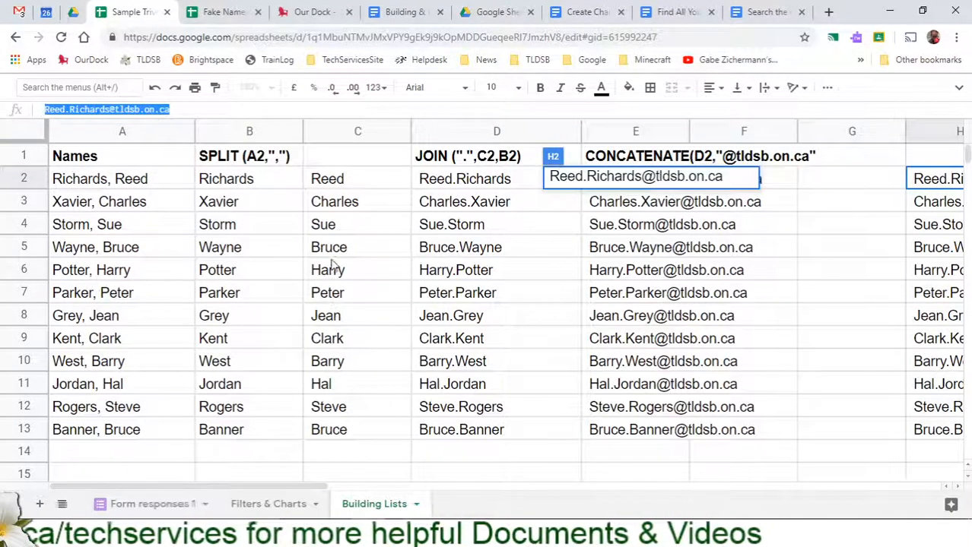